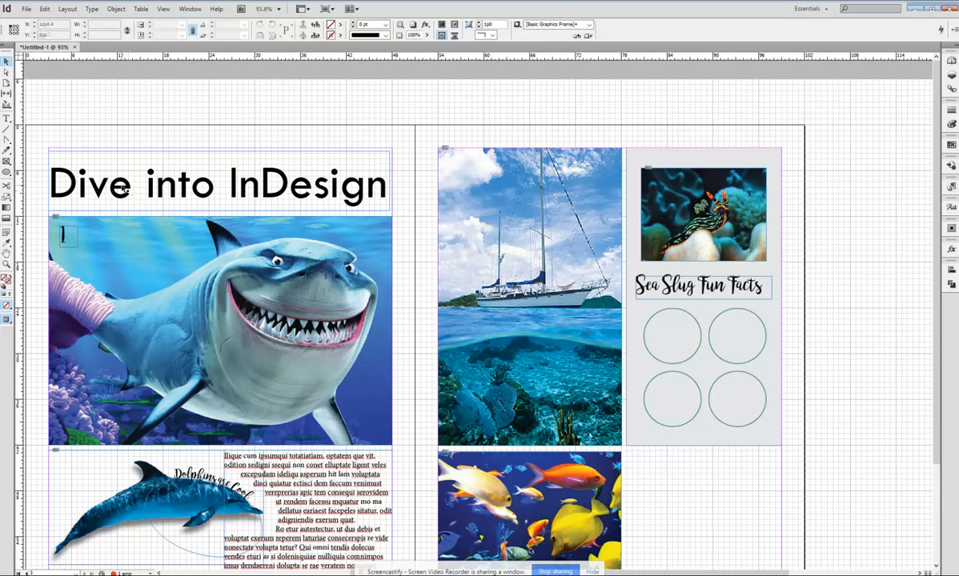
Select the "Dive into InDesign" title text and change its font to Showcard Gothic.
{"action": "double_click", "coordinate": [197, 166]}
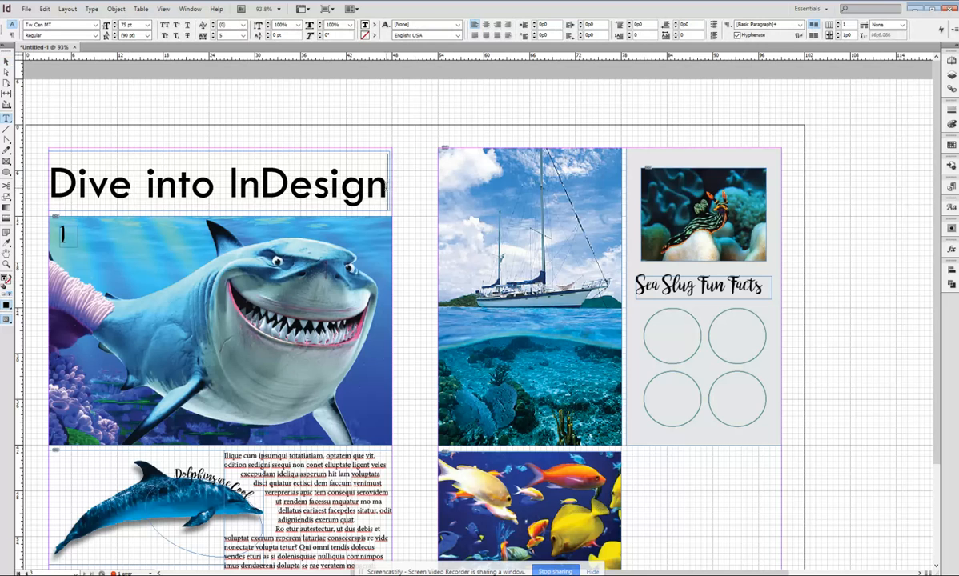
{"action": "left_click_drag", "start_coordinate": [384, 184], "coordinate": [48, 195]}
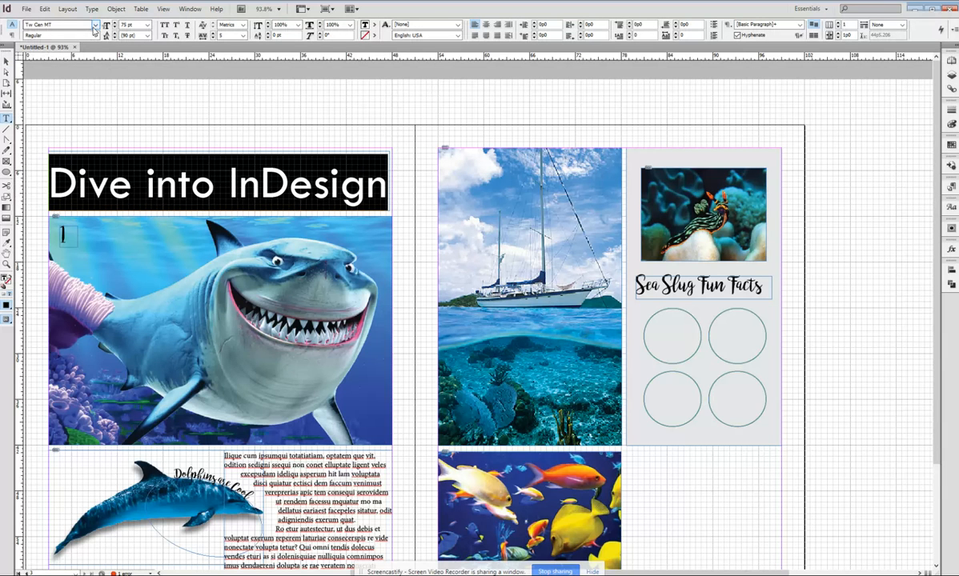
{"action": "left_click", "coordinate": [94, 25]}
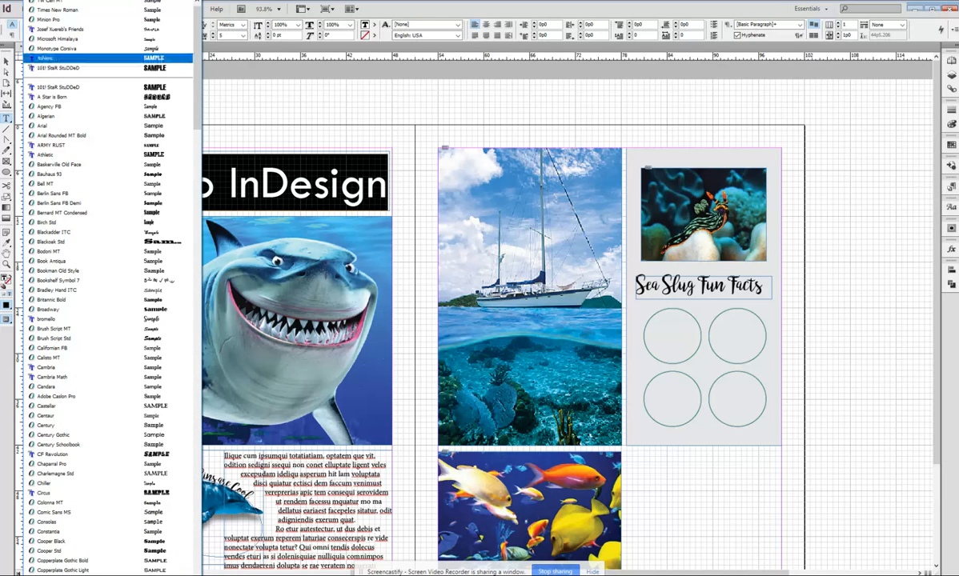
{"action": "scroll", "coordinate": [109, 286], "scroll_direction": "down", "scroll_amount": 5}
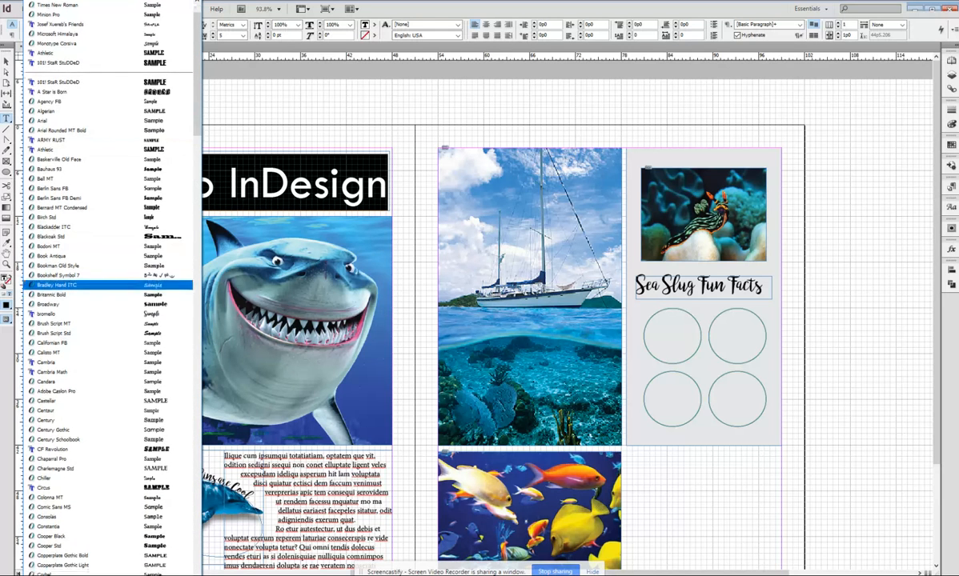
{"action": "scroll", "coordinate": [108, 288], "scroll_direction": "down", "scroll_amount": 12}
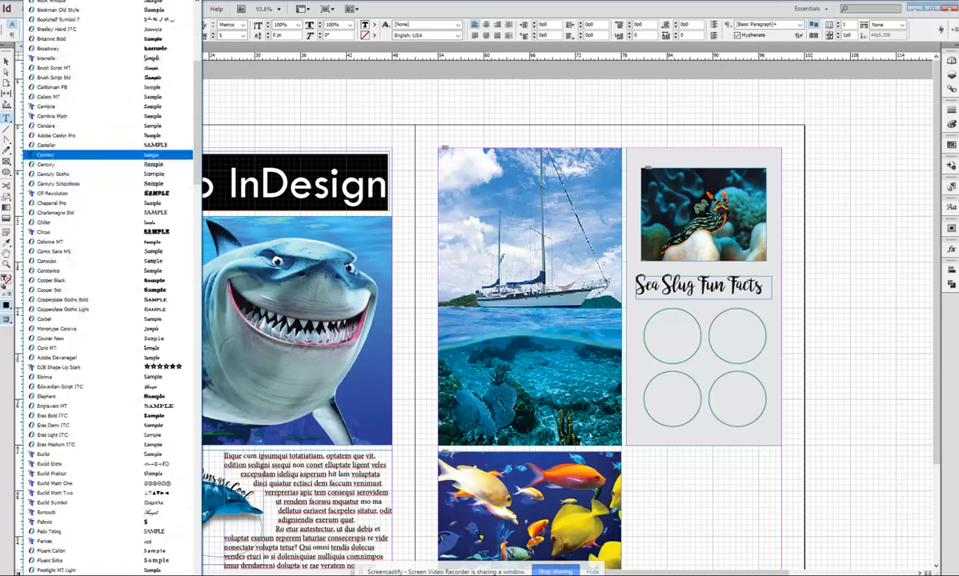
{"action": "scroll", "coordinate": [109, 289], "scroll_direction": "down", "scroll_amount": 2}
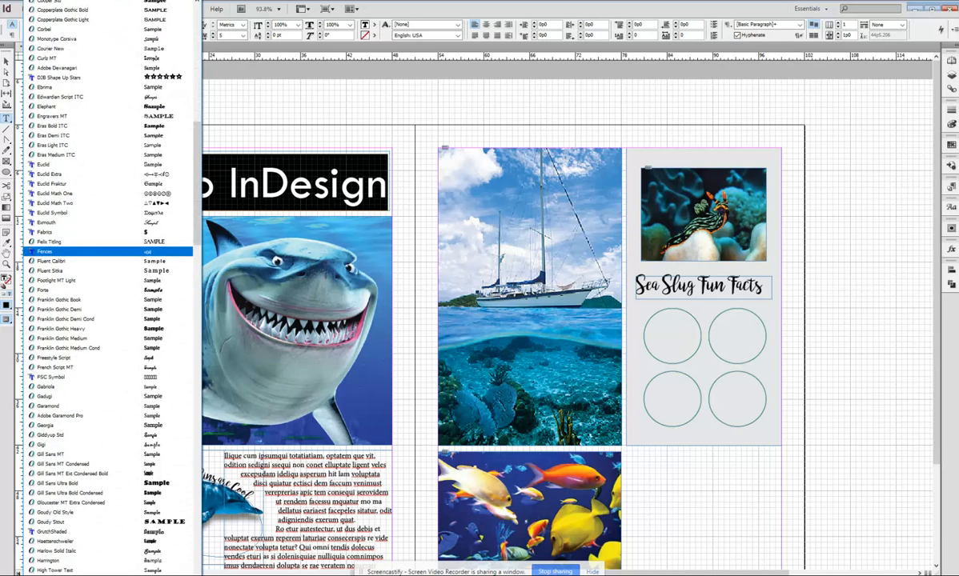
{"action": "scroll", "coordinate": [108, 288], "scroll_direction": "down", "scroll_amount": 5}
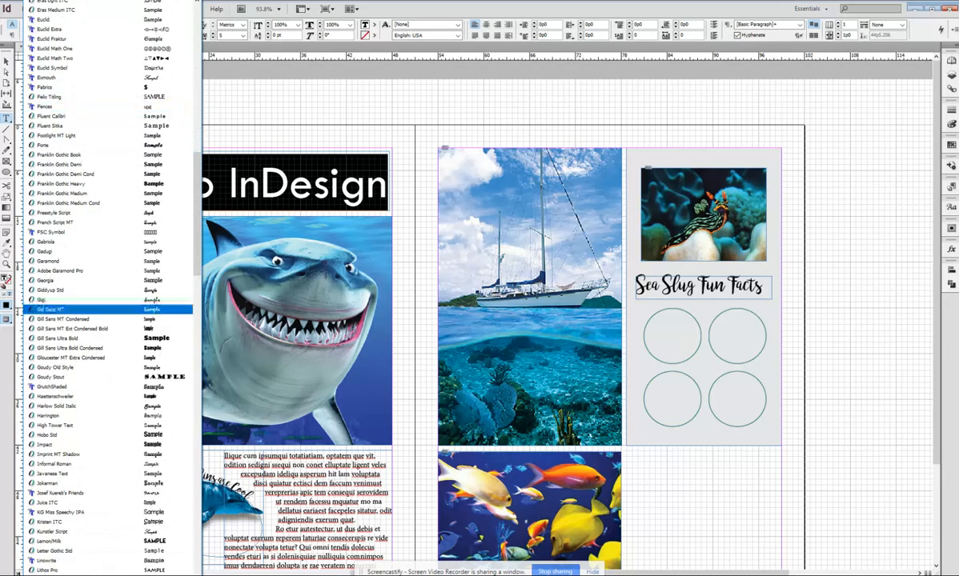
{"action": "scroll", "coordinate": [109, 288], "scroll_direction": "down", "scroll_amount": 1}
{"action": "scroll", "coordinate": [109, 288], "scroll_direction": "down", "scroll_amount": 5}
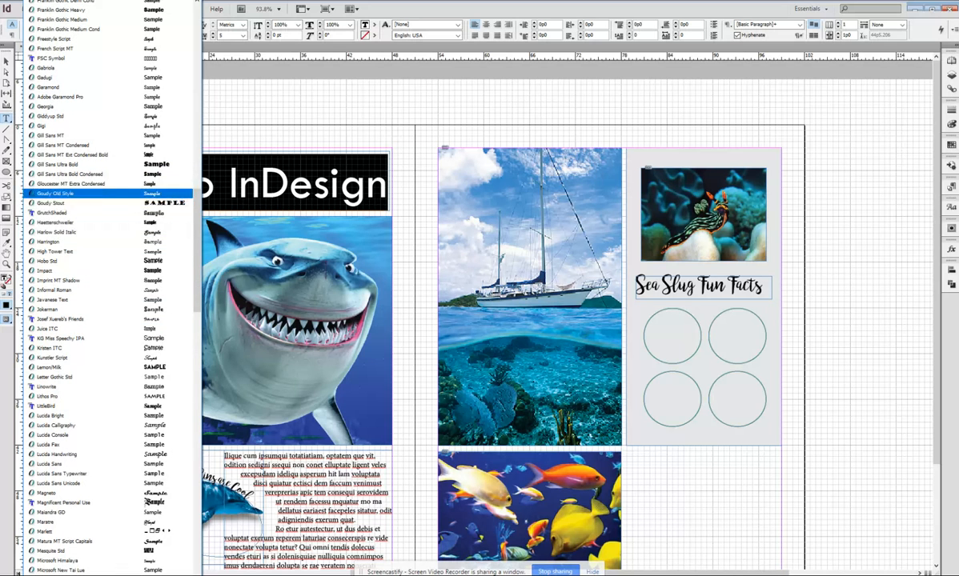
{"action": "scroll", "coordinate": [104, 512], "scroll_direction": "down", "scroll_amount": 10}
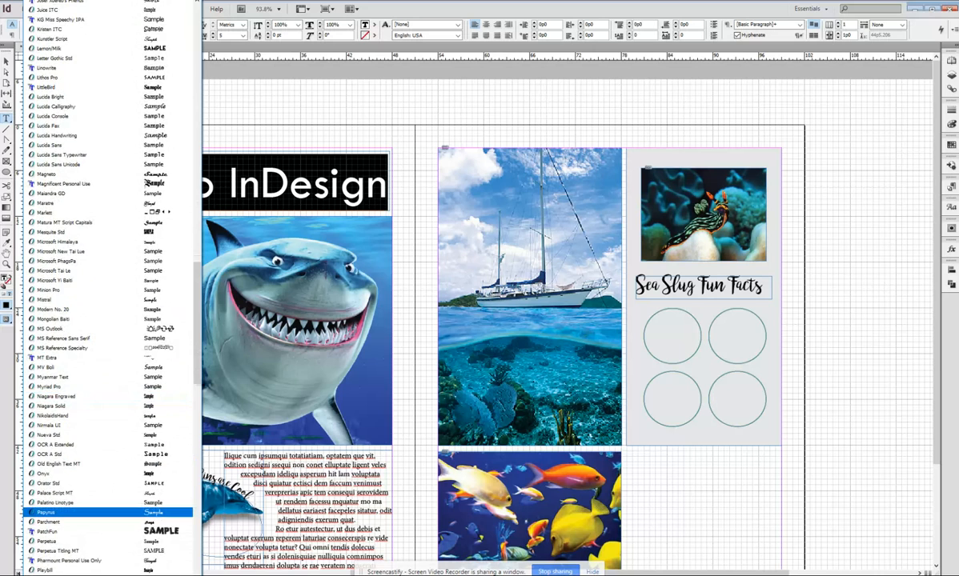
{"action": "scroll", "coordinate": [104, 361], "scroll_direction": "down", "scroll_amount": 7}
{"action": "scroll", "coordinate": [105, 361], "scroll_direction": "down", "scroll_amount": 6}
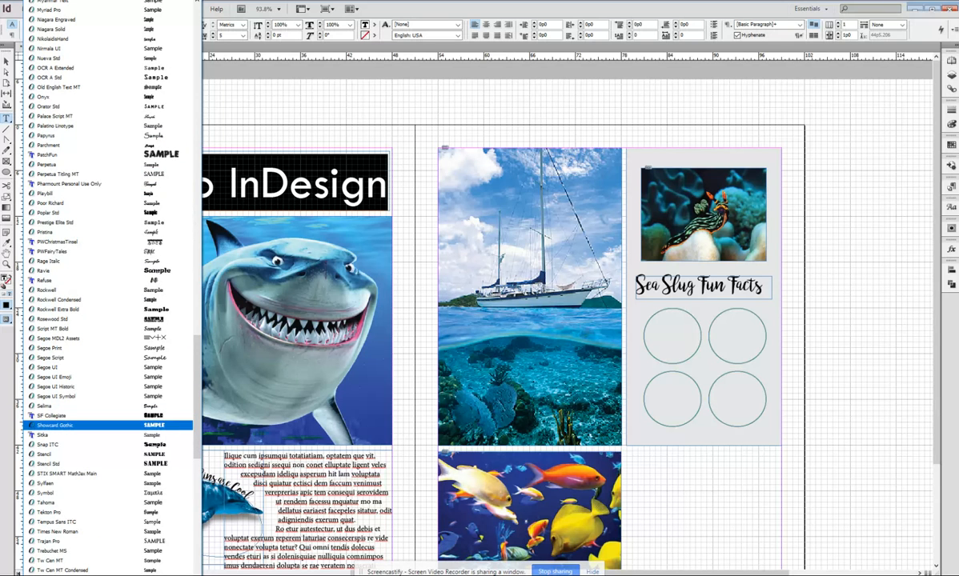
{"action": "left_click", "coordinate": [80, 425]}
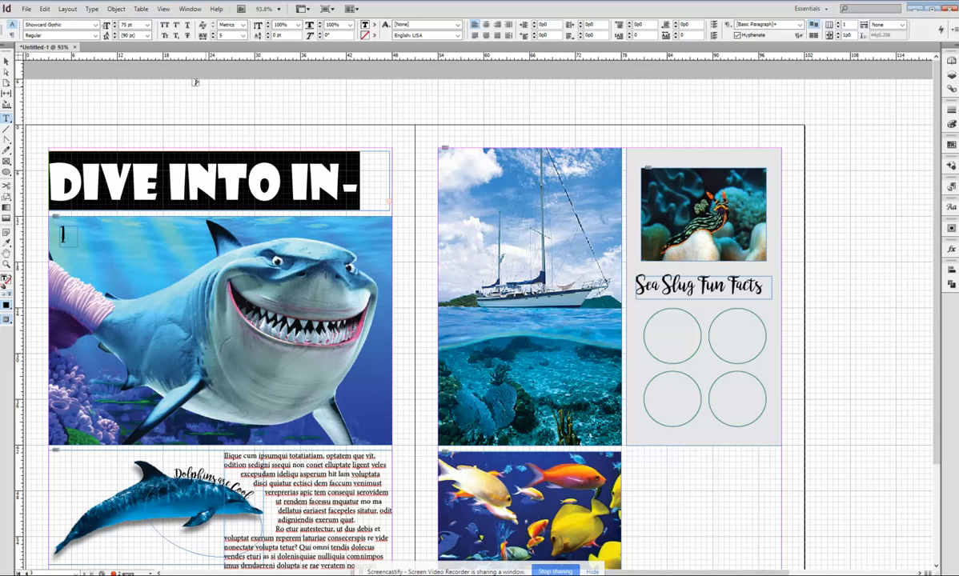
Reduce the title's font size to 55 pt.
{"action": "double_click", "coordinate": [134, 25]}
{"action": "type", "text": "65"}
{"action": "key", "text": "Return"}
{"action": "left_click_drag", "start_coordinate": [135, 25], "coordinate": [56, 24]}
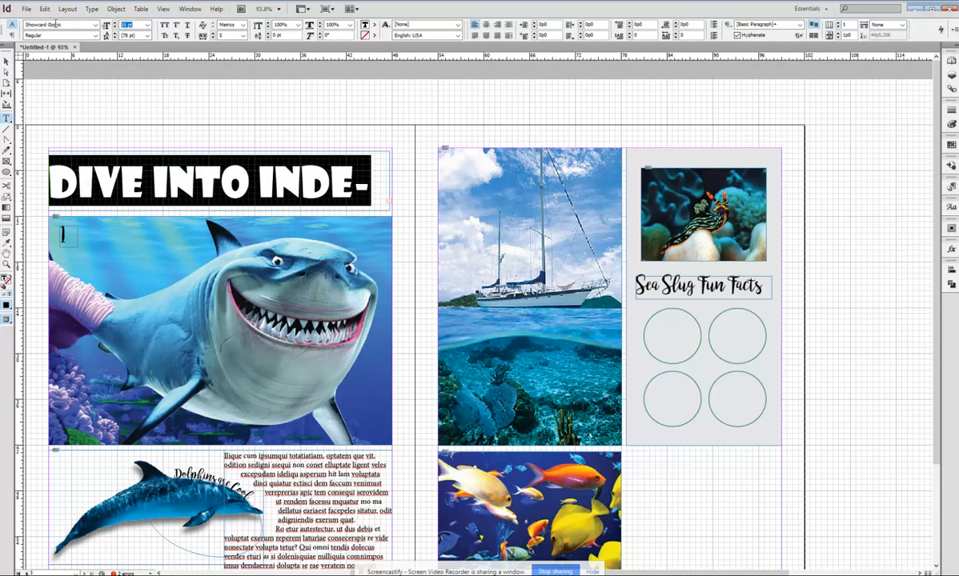
{"action": "type", "text": "60"}
{"action": "key", "text": "Return"}
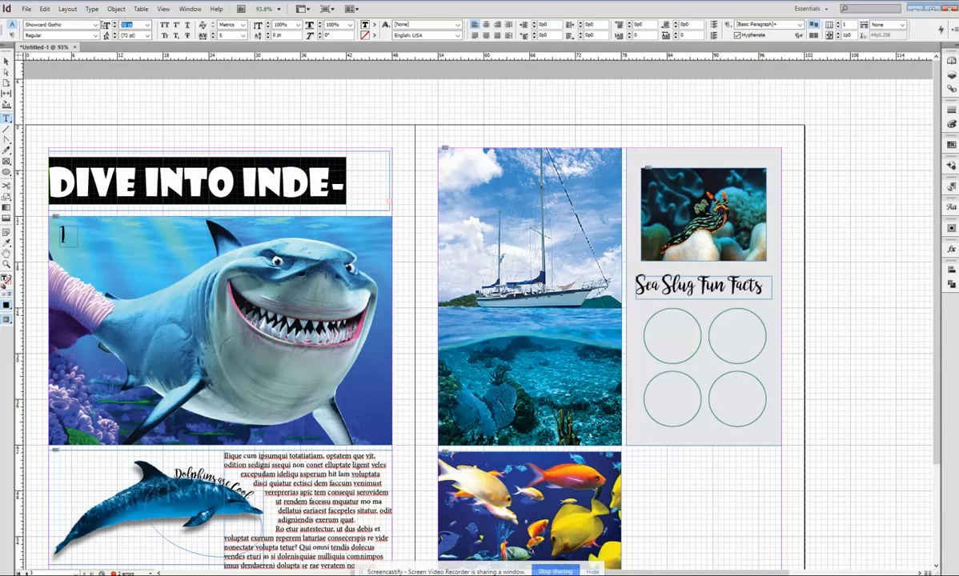
{"action": "type", "text": "55"}
{"action": "key", "text": "Return"}
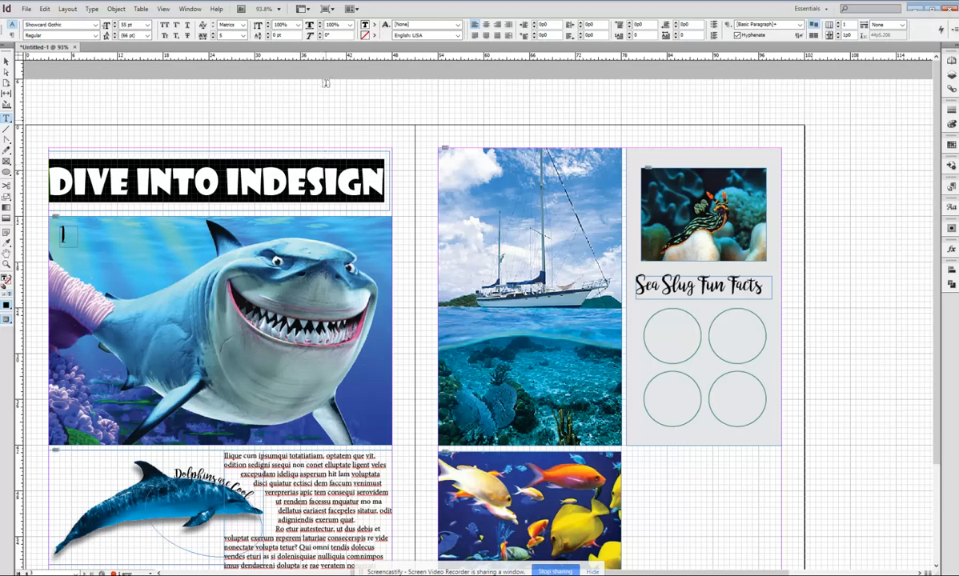
Set the title's tracking to 10.
{"action": "left_click_drag", "start_coordinate": [225, 36], "coordinate": [175, 36]}
{"action": "type", "text": "0"}
{"action": "key", "text": "Return"}
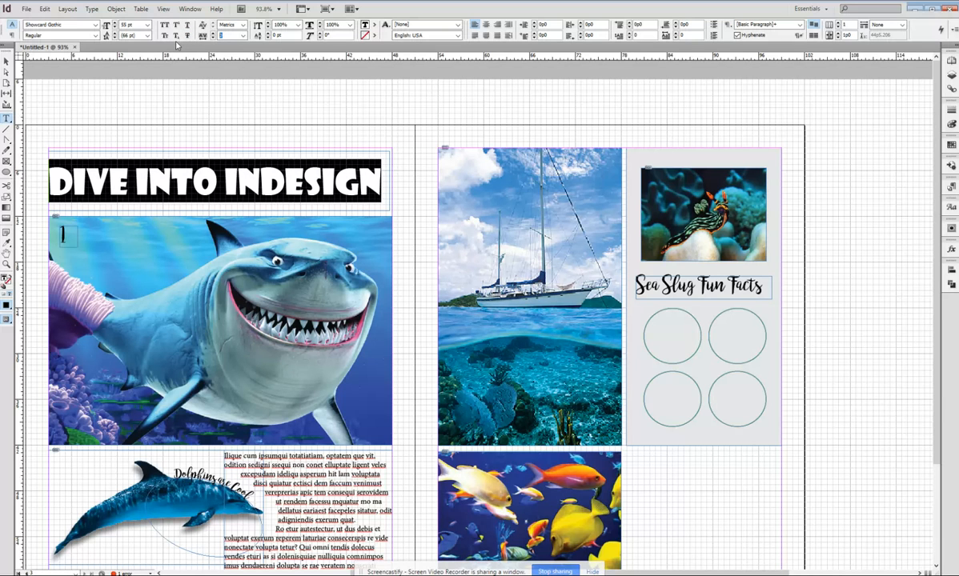
{"action": "type", "text": "10"}
{"action": "key", "text": "Return"}
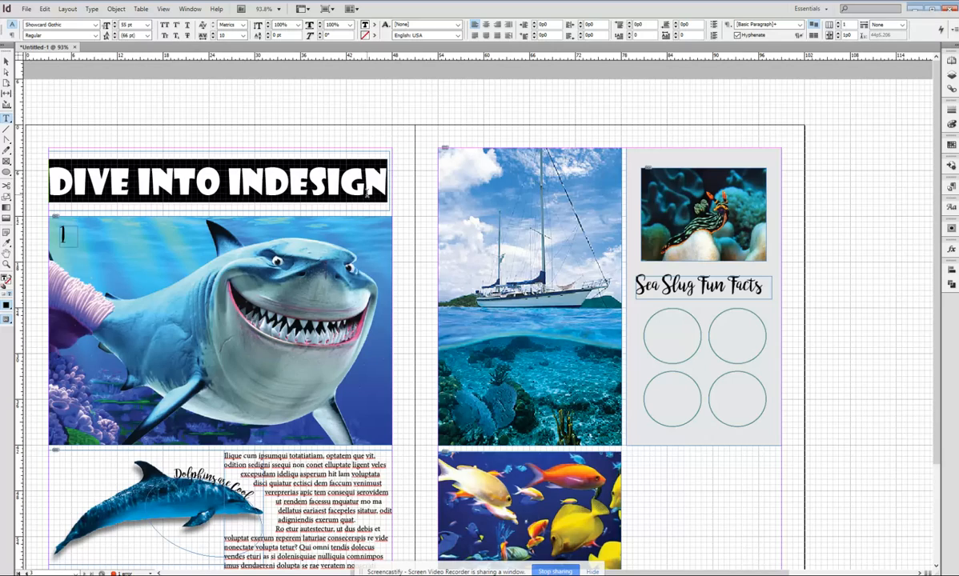
Select all the title text and convert it to outlines with Create Outlines.
{"action": "key", "text": "ctrl+equal"}
{"action": "key", "text": "ctrl+equal"}
{"action": "key", "text": "ctrl+equal"}
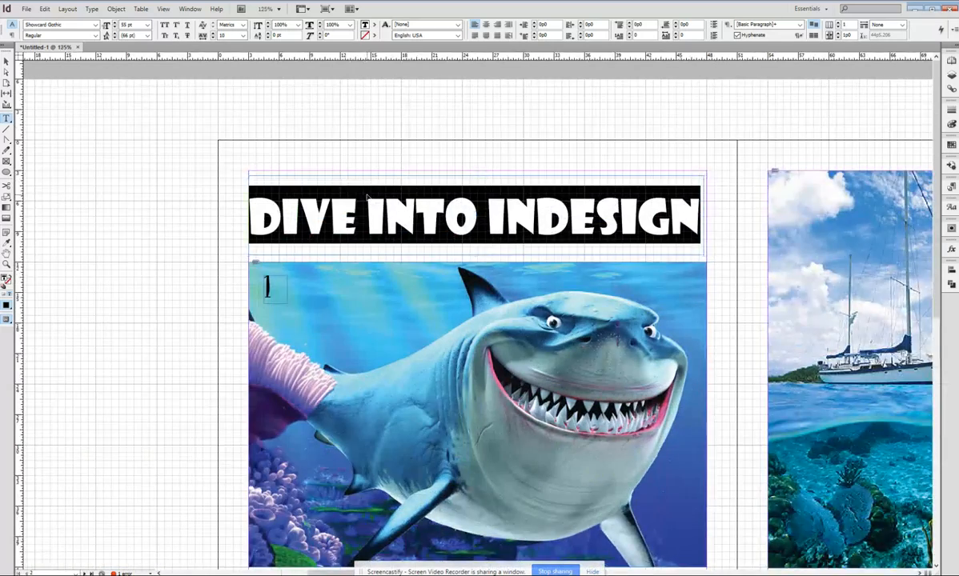
{"action": "key", "text": "ctrl+equal"}
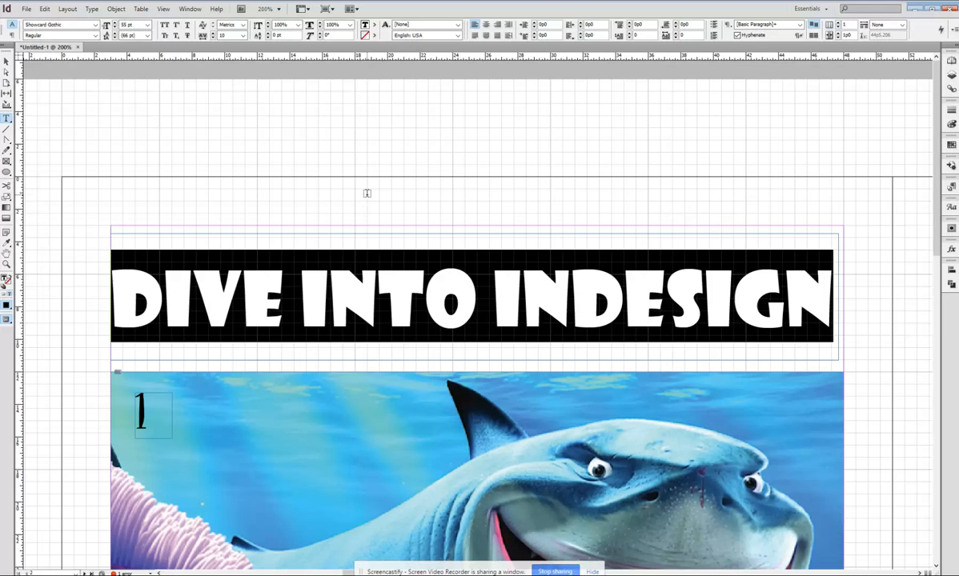
{"action": "left_click", "coordinate": [366, 301]}
{"action": "left_click_drag", "start_coordinate": [833, 296], "coordinate": [134, 289]}
{"action": "left_click", "coordinate": [100, 10]}
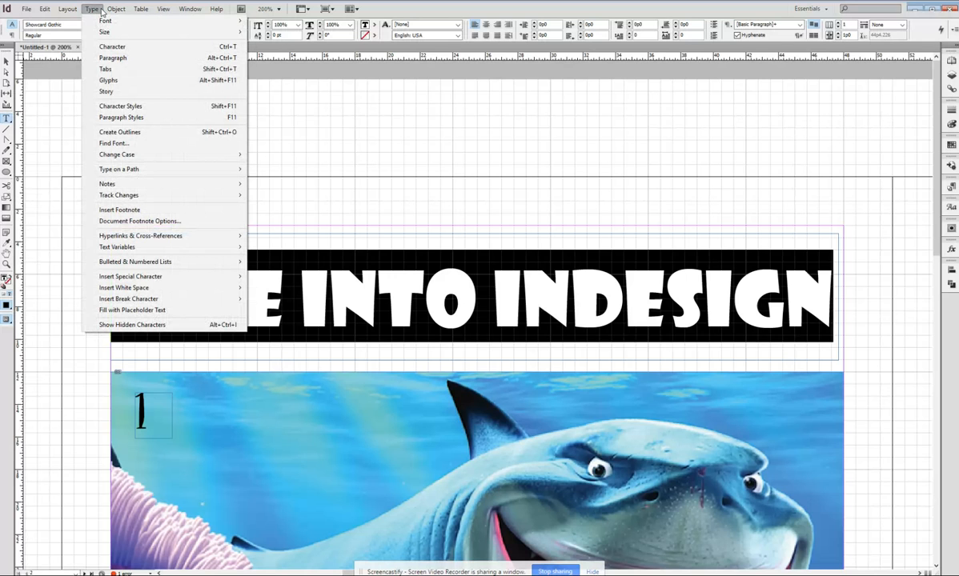
{"action": "left_click", "coordinate": [156, 132]}
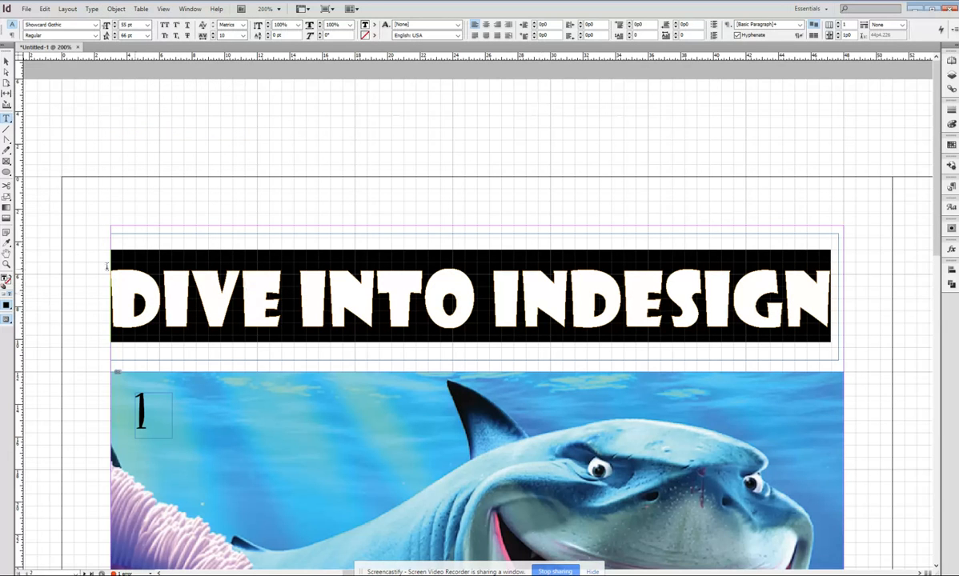
{"action": "key", "text": "Escape"}
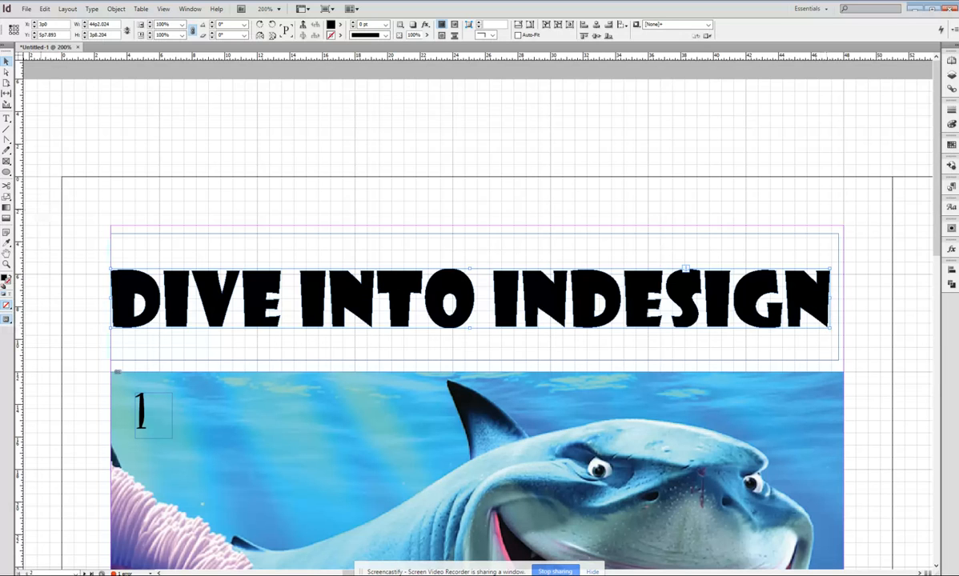
Place a wood texture image inside the outlined title letters.
{"action": "key", "text": "a"}
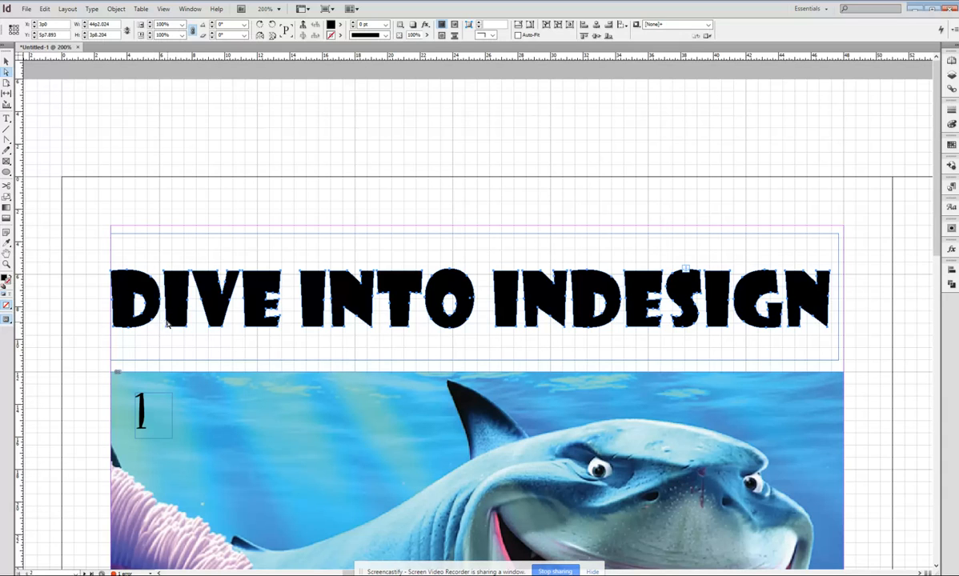
{"action": "key", "text": "v"}
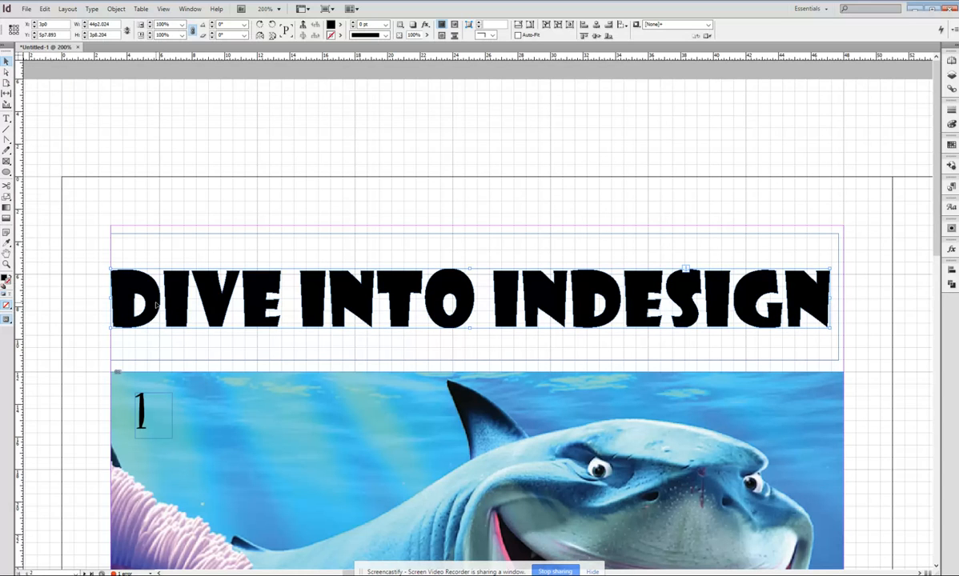
{"action": "left_click", "coordinate": [27, 8]}
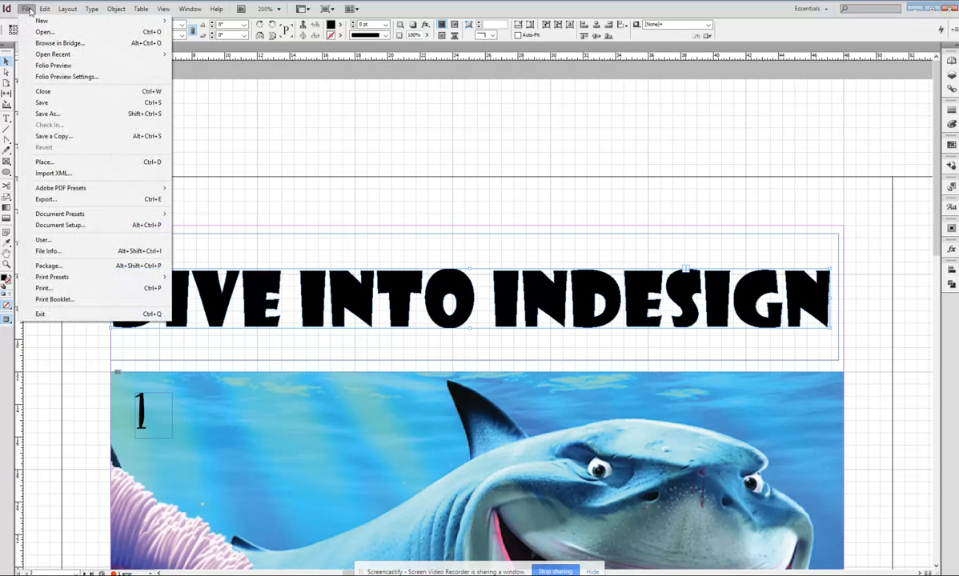
{"action": "left_click", "coordinate": [45, 162]}
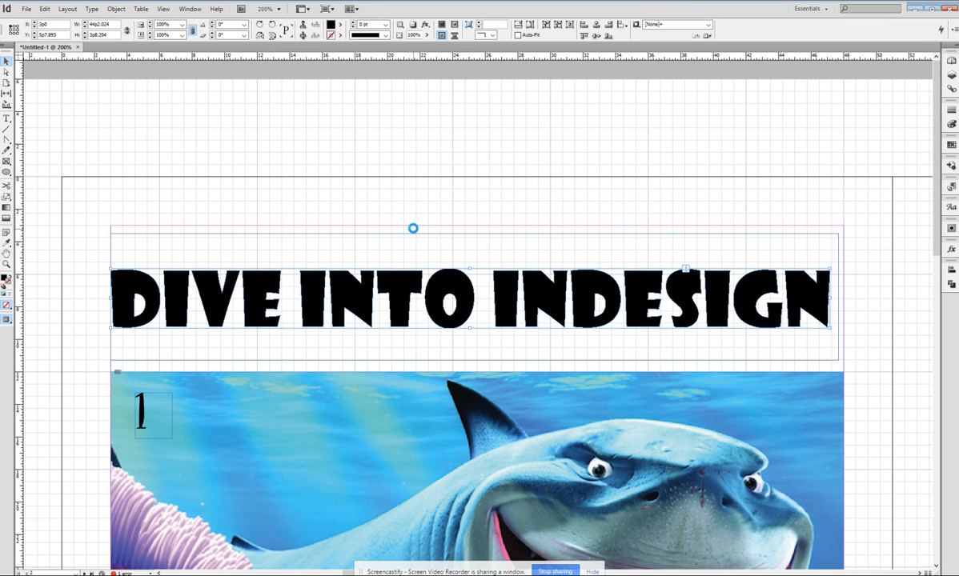
{"action": "mouse_move", "coordinate": [467, 300]}
{"action": "left_mouse_down"}
{"action": "mouse_move", "coordinate": [458, 301]}
{"action": "mouse_move", "coordinate": [462, 324]}
{"action": "mouse_move", "coordinate": [457, 292]}
{"action": "mouse_move", "coordinate": [469, 307]}
{"action": "left_mouse_up"}
Fit the wood image proportionally within the title outlines.
{"action": "right_click", "coordinate": [470, 307]}
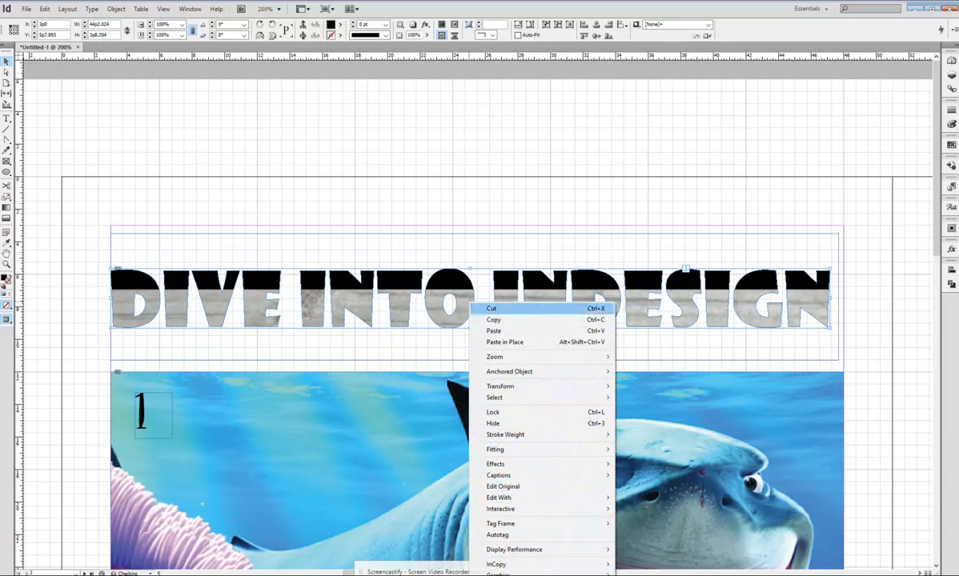
{"action": "mouse_move", "coordinate": [592, 449]}
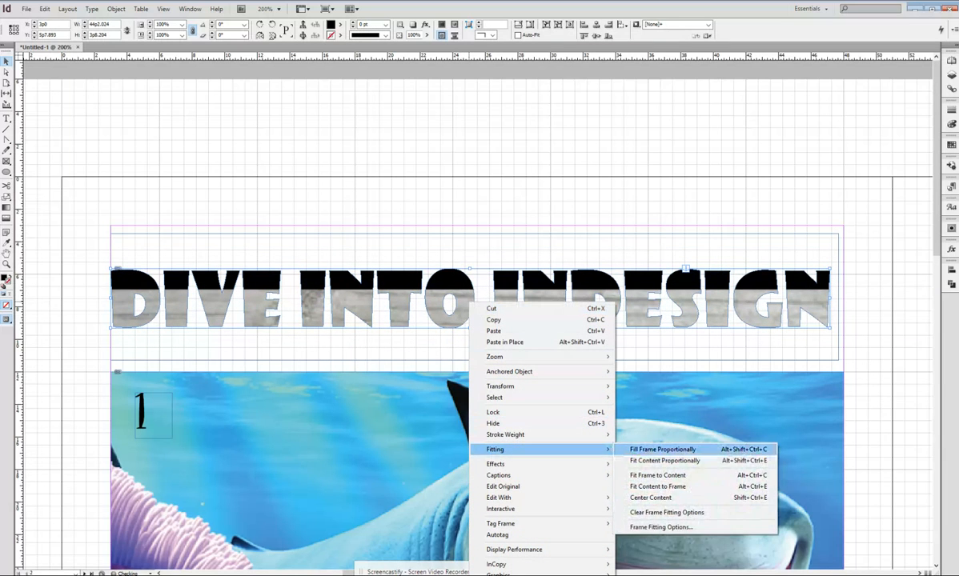
{"action": "left_click", "coordinate": [672, 460]}
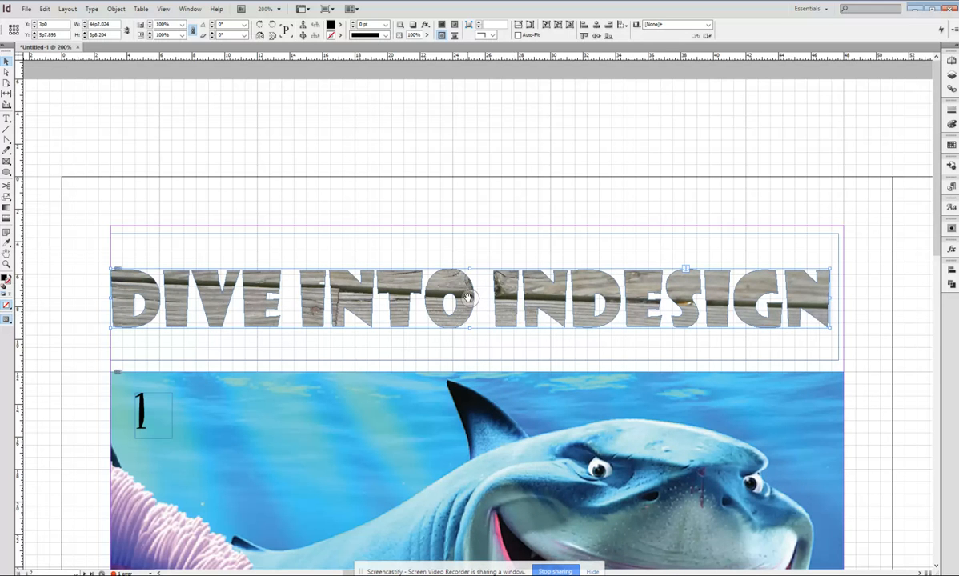
Select the wood image inside the title and scale it slightly, to about 33.2%.
{"action": "key", "text": "a"}
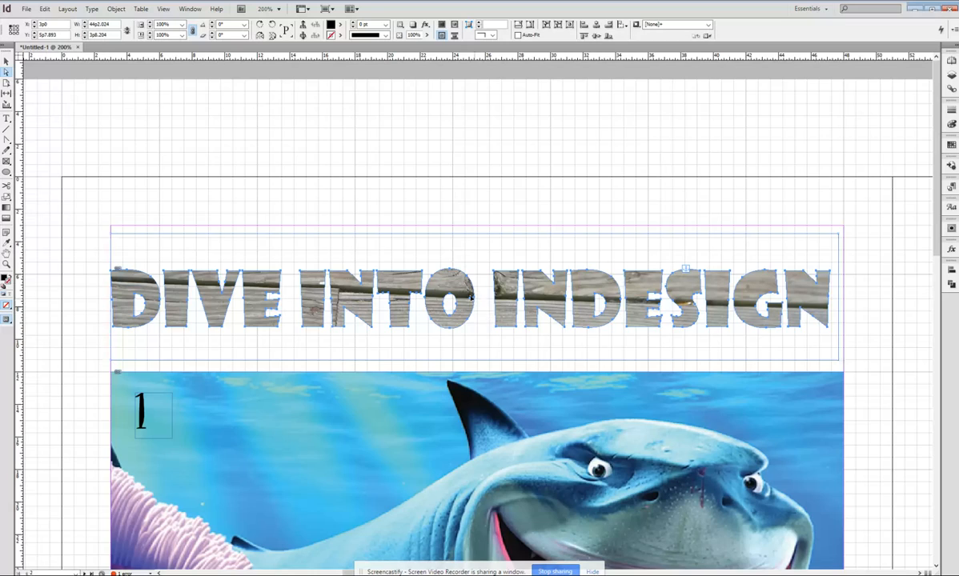
{"action": "left_click", "coordinate": [470, 296]}
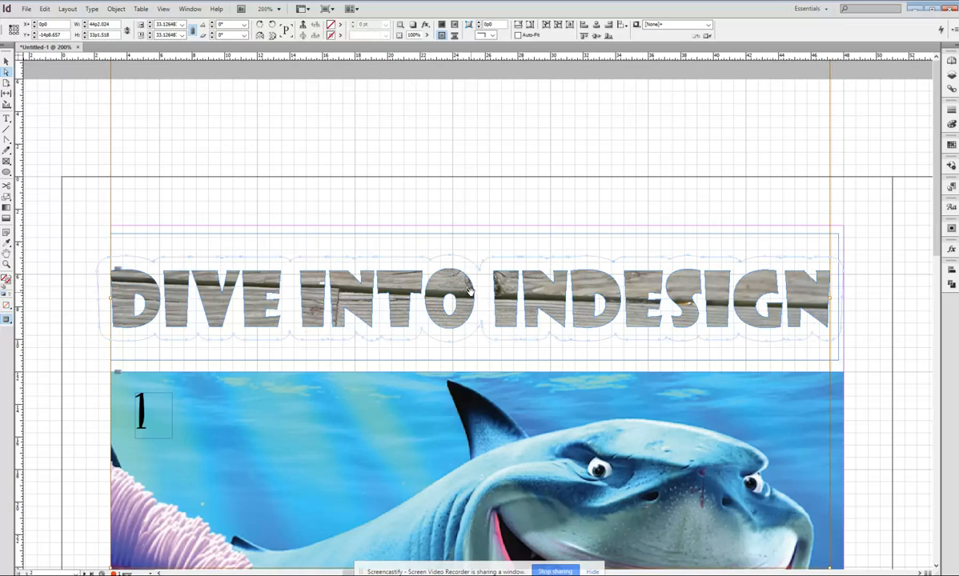
{"action": "key", "text": "ctrl+minus"}
{"action": "key", "text": "ctrl+minus"}
{"action": "key", "text": "ctrl+minus"}
{"action": "key", "text": "ctrl+minus"}
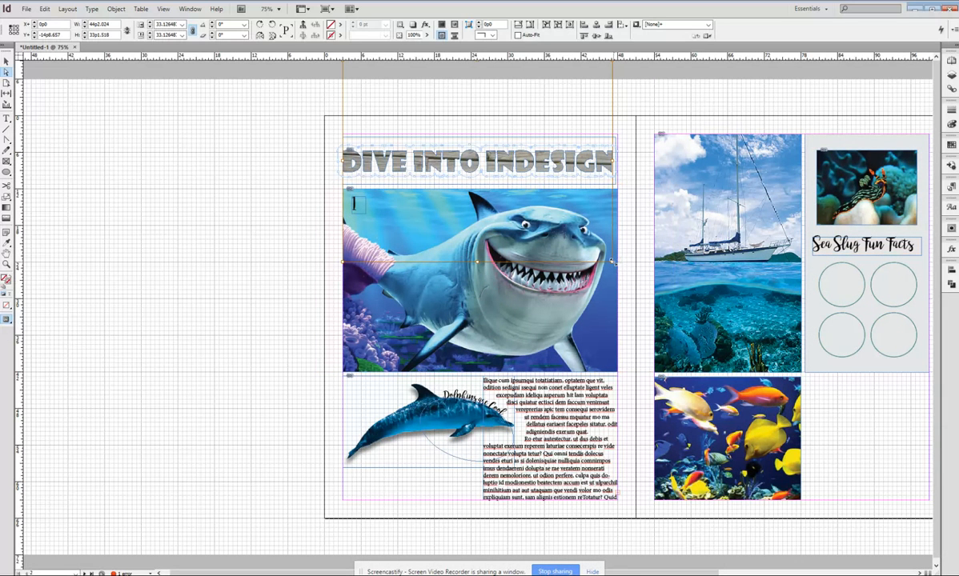
{"action": "mouse_move", "coordinate": [611, 261]}
{"action": "left_mouse_down"}
{"action": "mouse_move", "coordinate": [544, 200]}
{"action": "mouse_move", "coordinate": [490, 168]}
{"action": "mouse_move", "coordinate": [569, 201]}
{"action": "mouse_move", "coordinate": [612, 261]}
{"action": "left_mouse_up"}
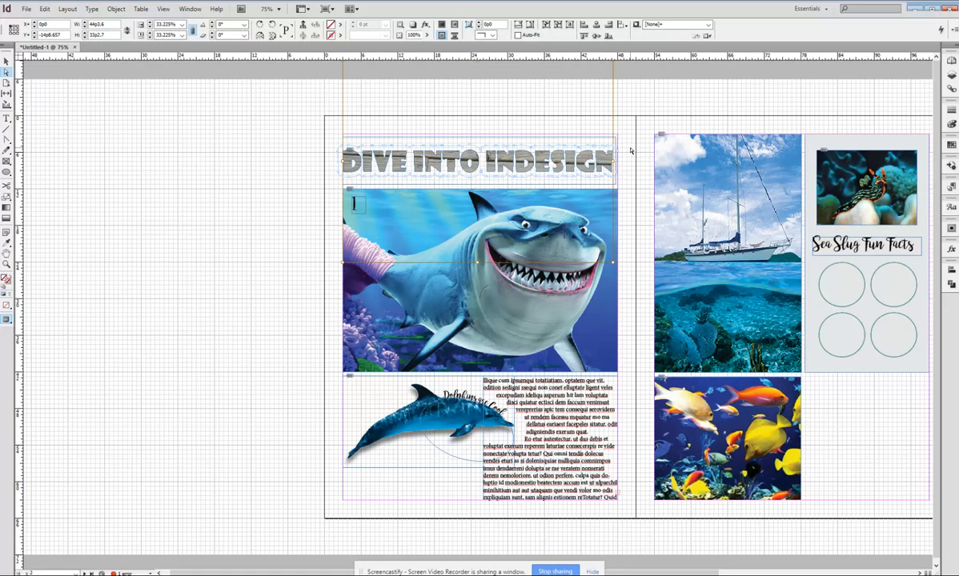
Apply a black stroke to the outlined title letters.
{"action": "key", "text": "ctrl+equal"}
{"action": "key", "text": "ctrl+equal"}
{"action": "key", "text": "ctrl+equal"}
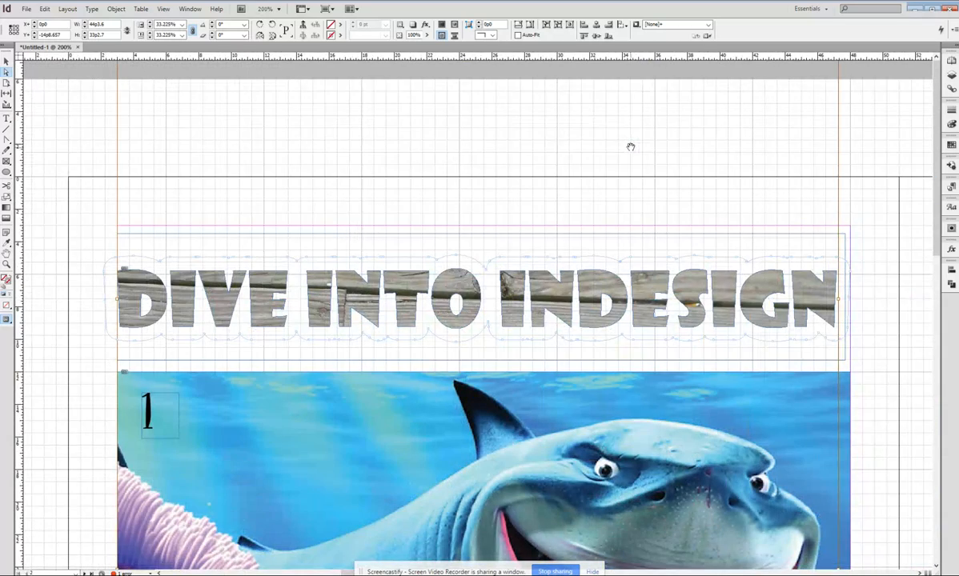
{"action": "left_click", "coordinate": [7, 61]}
{"action": "left_click", "coordinate": [104, 234]}
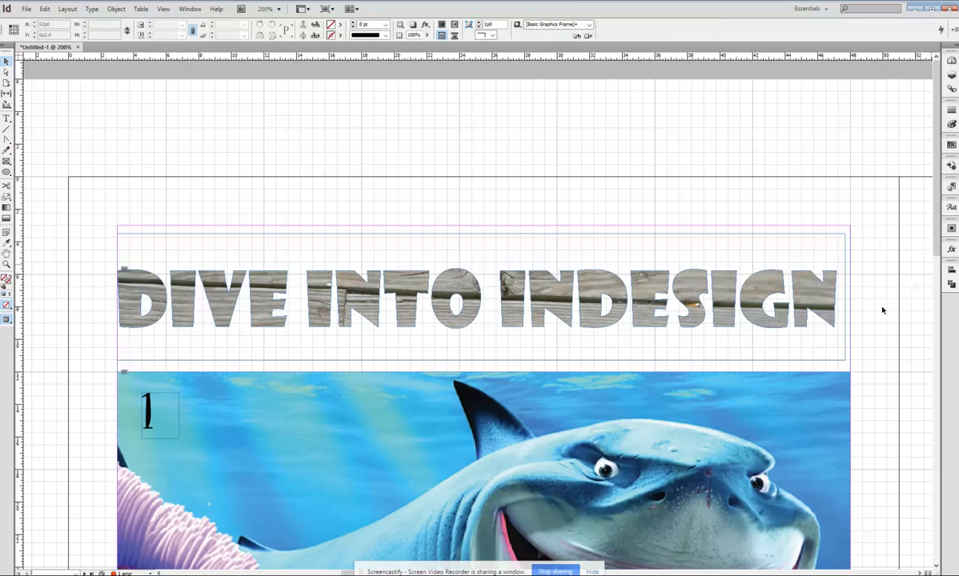
{"action": "left_click", "coordinate": [784, 289]}
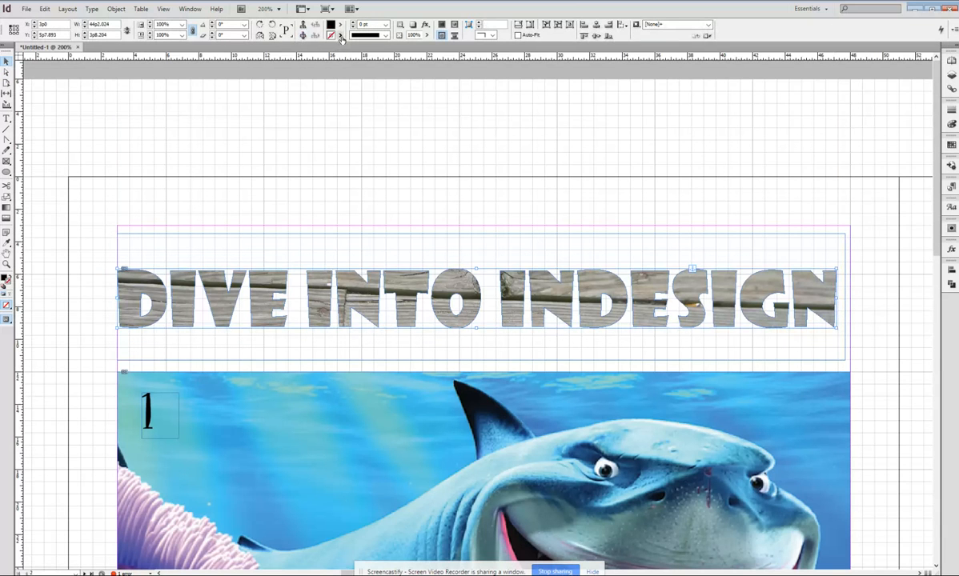
{"action": "left_click", "coordinate": [341, 37]}
{"action": "left_click", "coordinate": [364, 86]}
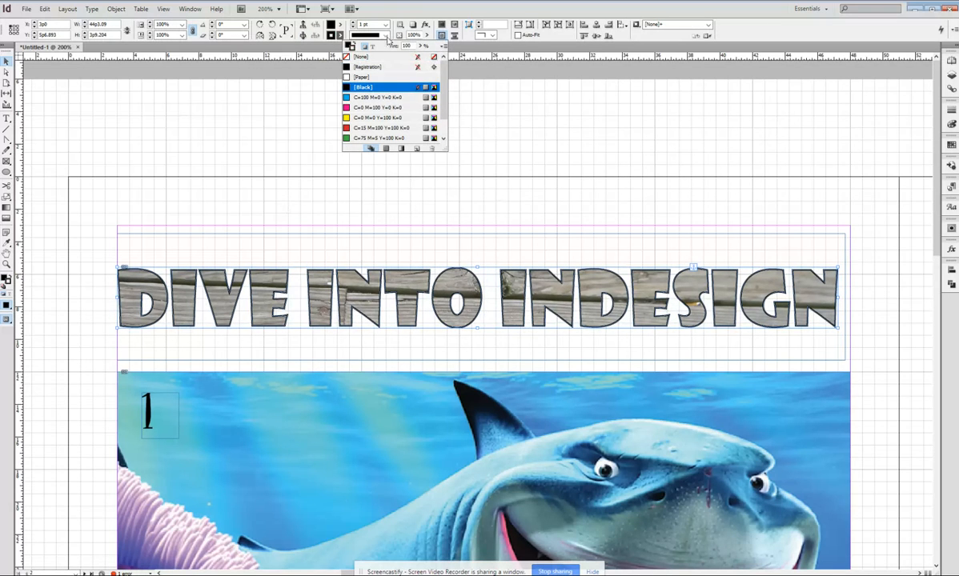
Try a 6 pt stroke weight on the title letters, then undo that change.
{"action": "left_click", "coordinate": [386, 25]}
{"action": "left_click", "coordinate": [376, 96]}
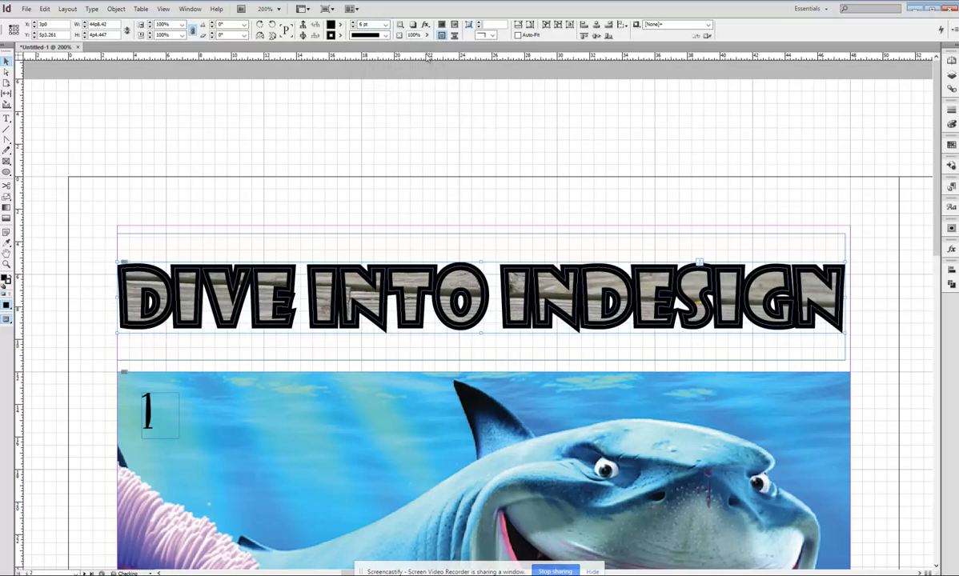
{"action": "key", "text": "ctrl+z"}
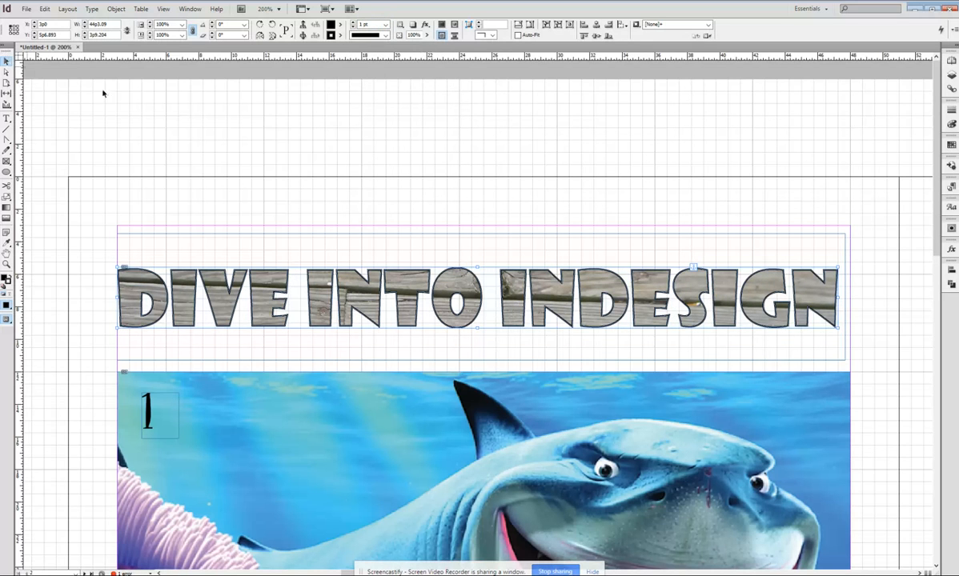
Switch to Preview mode and fit the page in the window to review the finished title.
{"action": "left_click", "coordinate": [196, 126]}
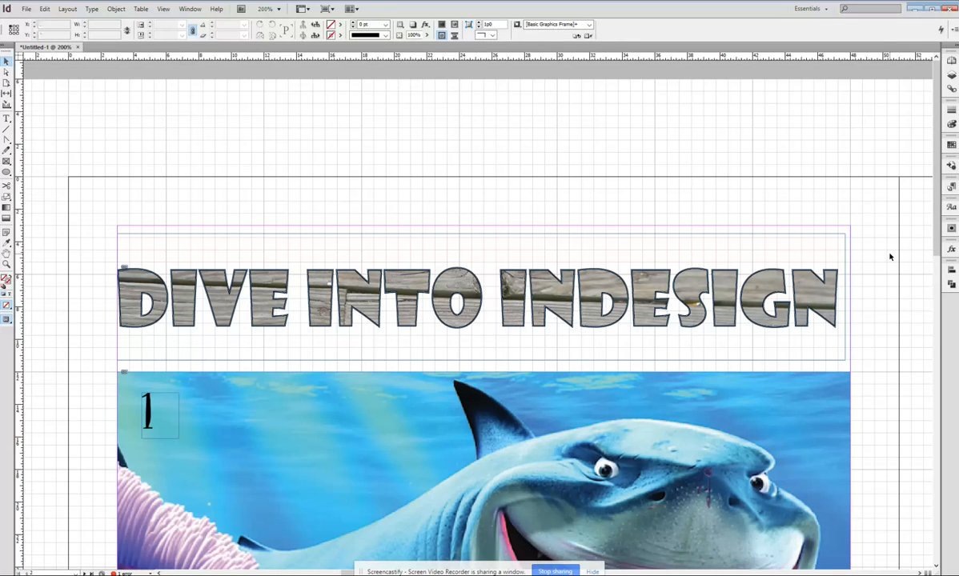
{"action": "key", "text": "w"}
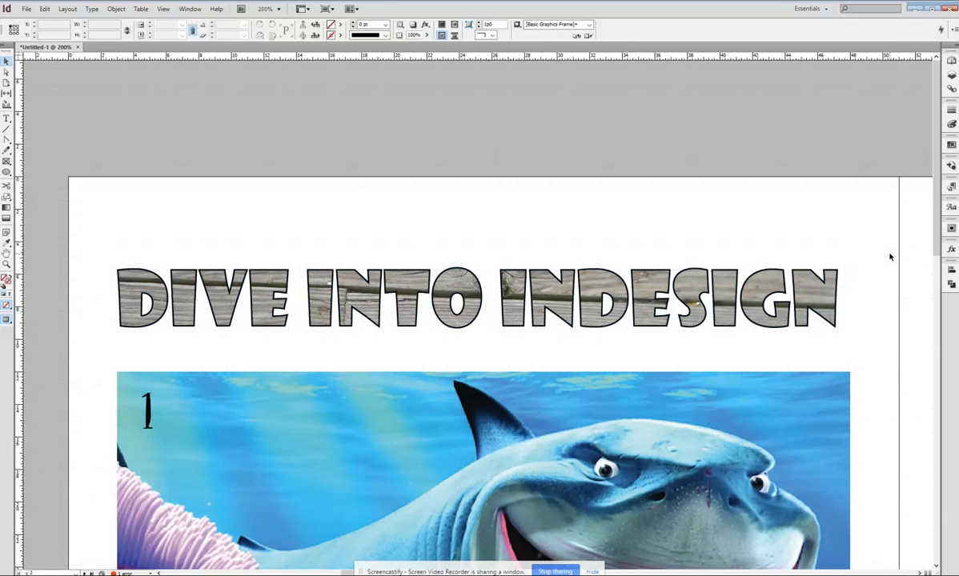
{"action": "key", "text": "ctrl+0"}
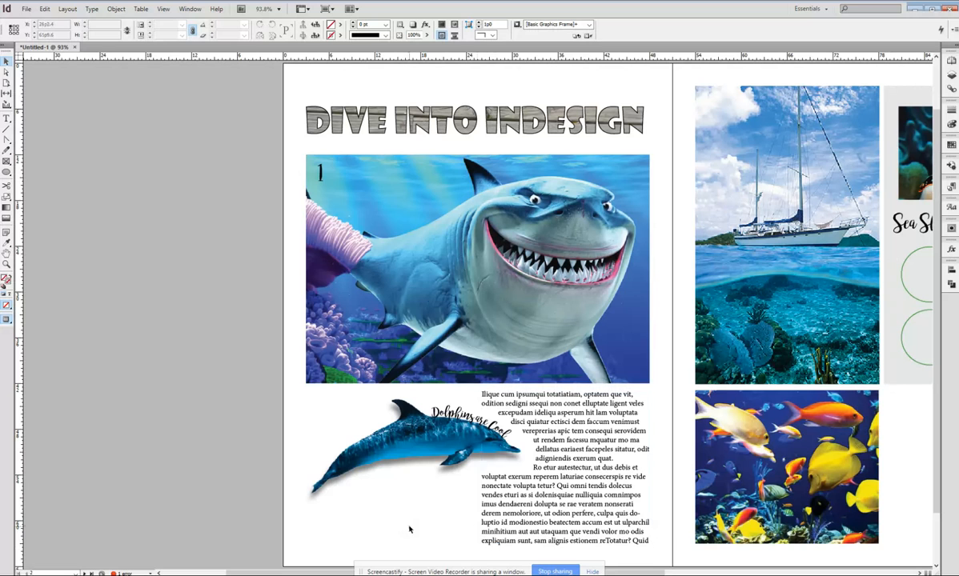
{"action": "left_click", "coordinate": [533, 130]}
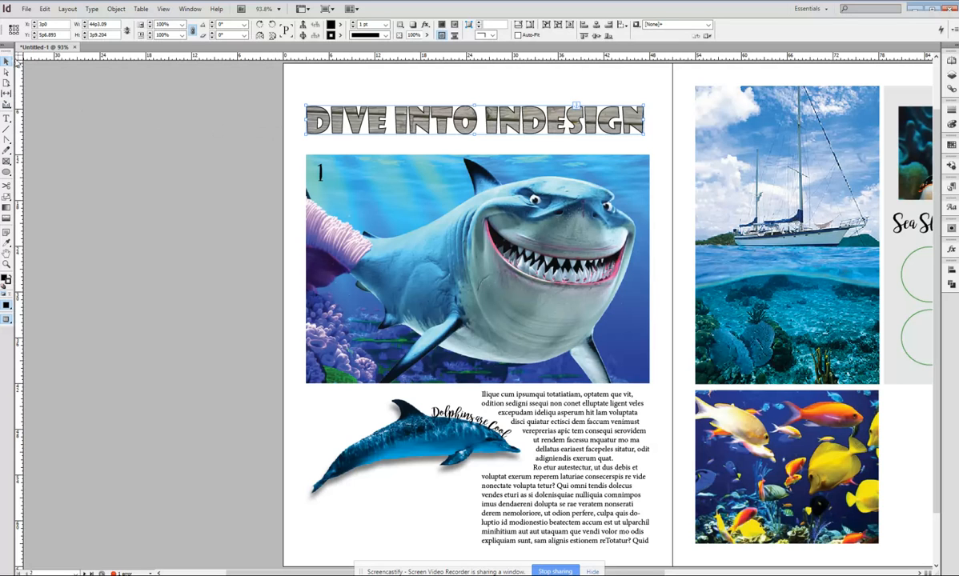
{"action": "left_click", "coordinate": [658, 146]}
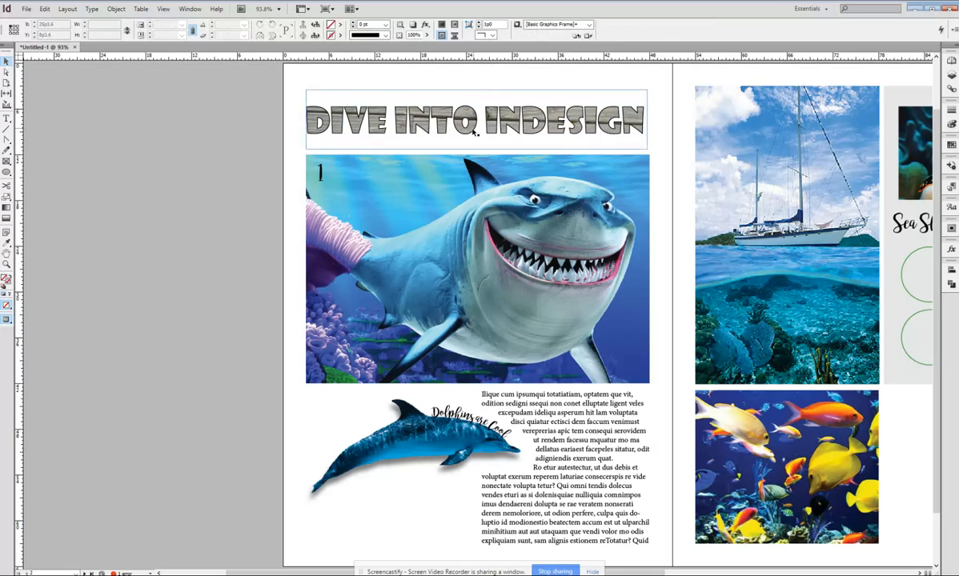